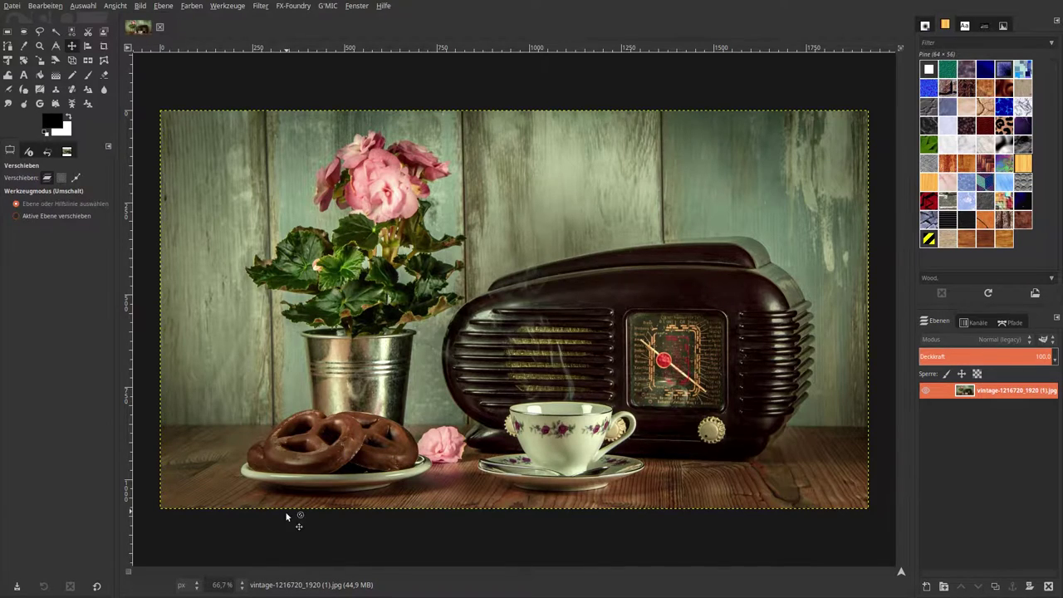
- Make two duplicates of the vintage radio photo layer
left_click(995, 586)
left_click(995, 586)
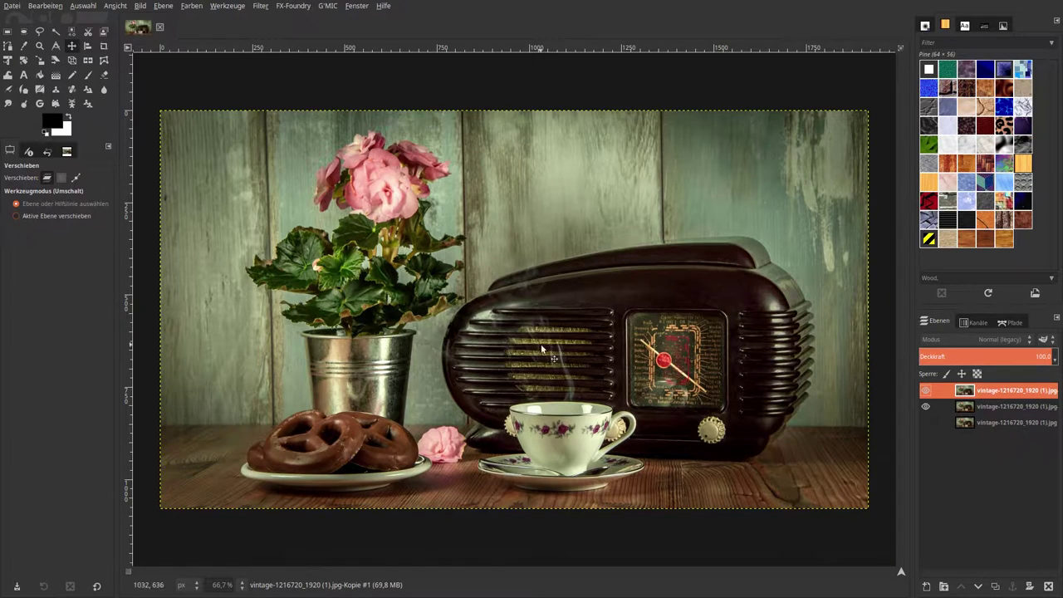
- Launch G'MIC-Qt and load the Sharpen [whiten] filter from the Details category
left_click(327, 6)
left_click(332, 19)
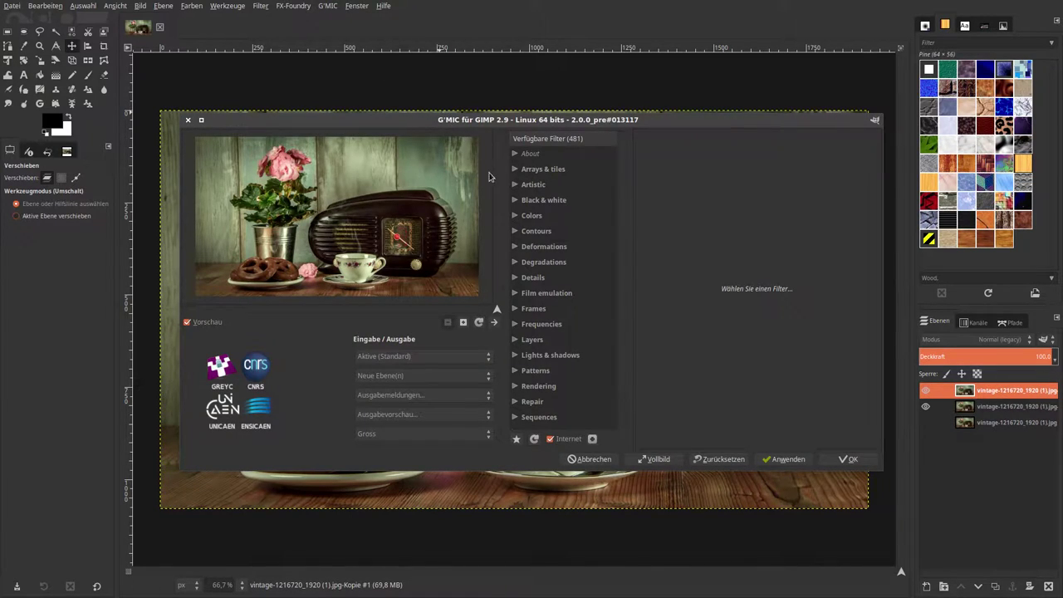
left_click(515, 279)
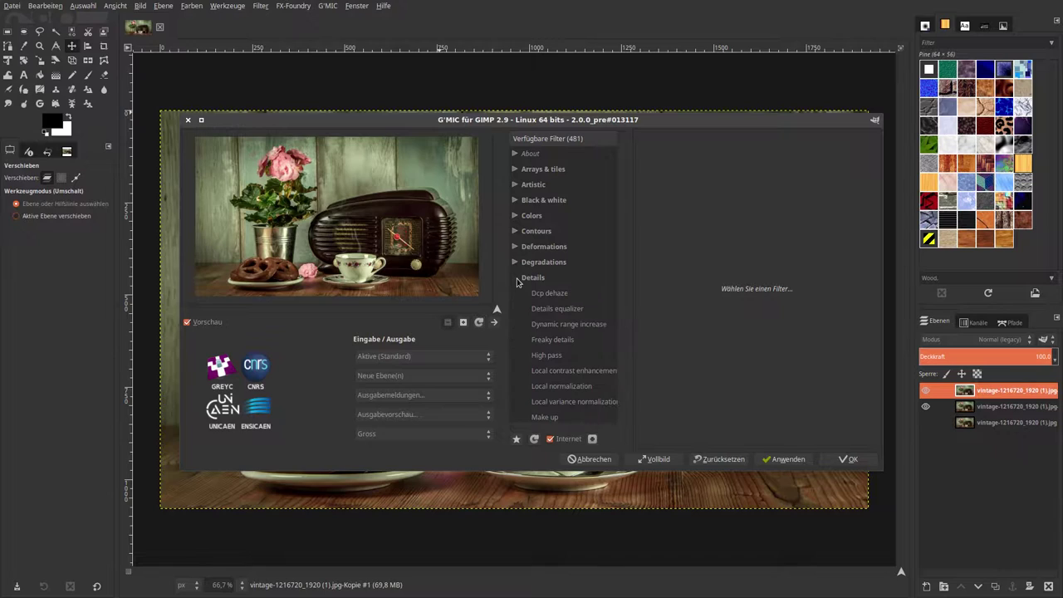
scroll(571, 295, "down", 1)
scroll(573, 299, "down", 1)
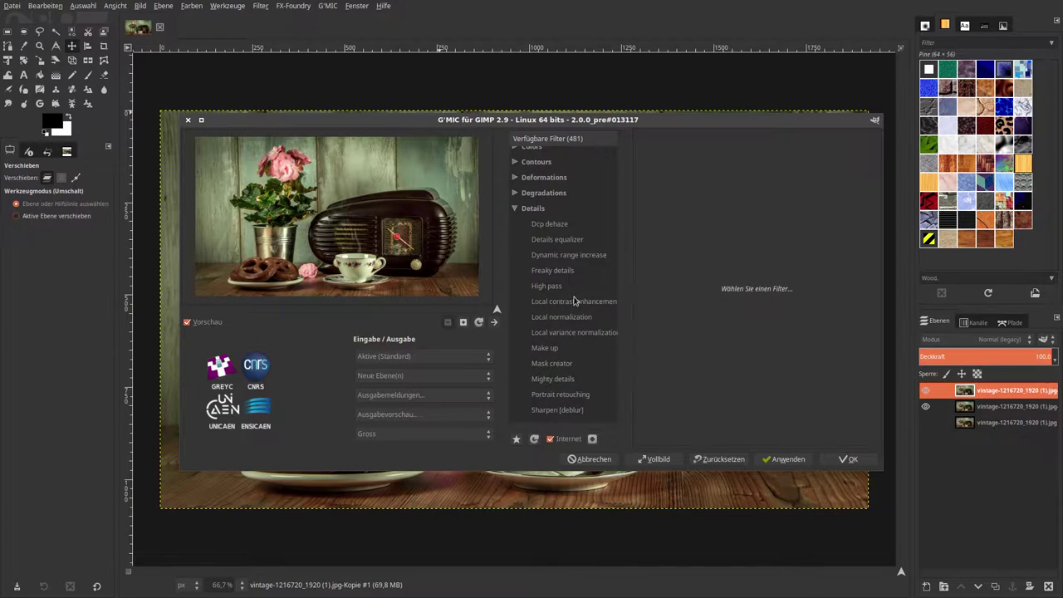
scroll(574, 301, "down", 1)
scroll(574, 302, "down", 2)
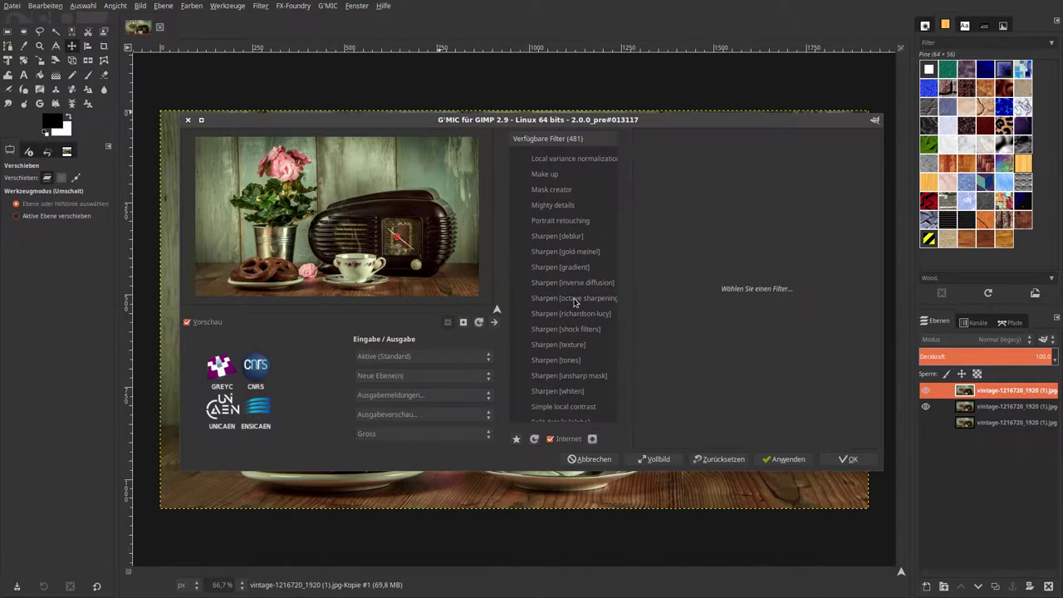
scroll(574, 302, "down", 1)
scroll(574, 301, "down", 1)
scroll(573, 301, "down", 1)
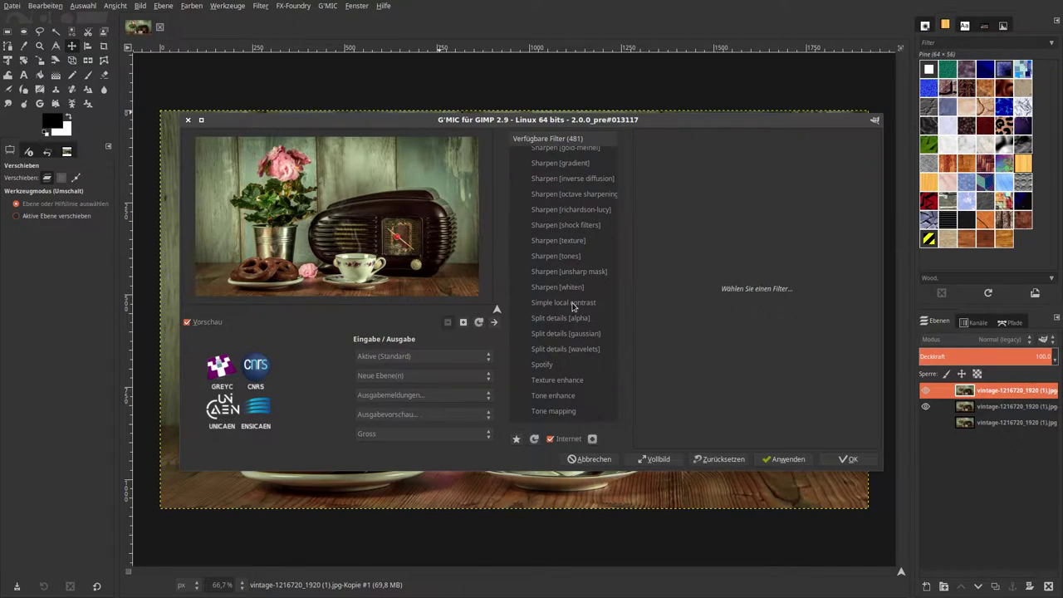
left_click(568, 289)
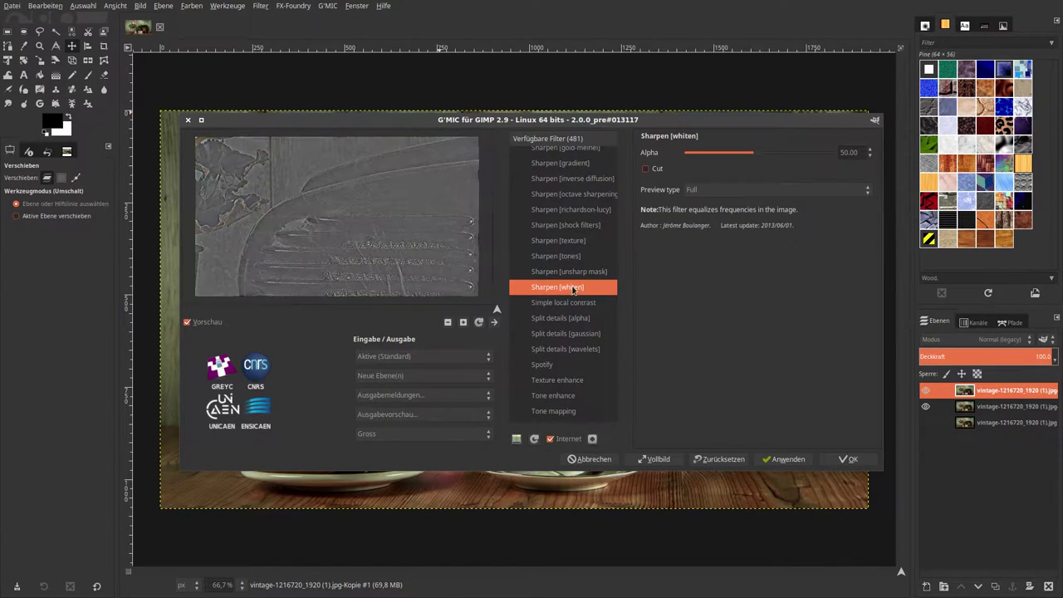
- Zoom the preview out to the whole still life, enable Cut and try Alpha 25
left_click(449, 323)
left_click(449, 324)
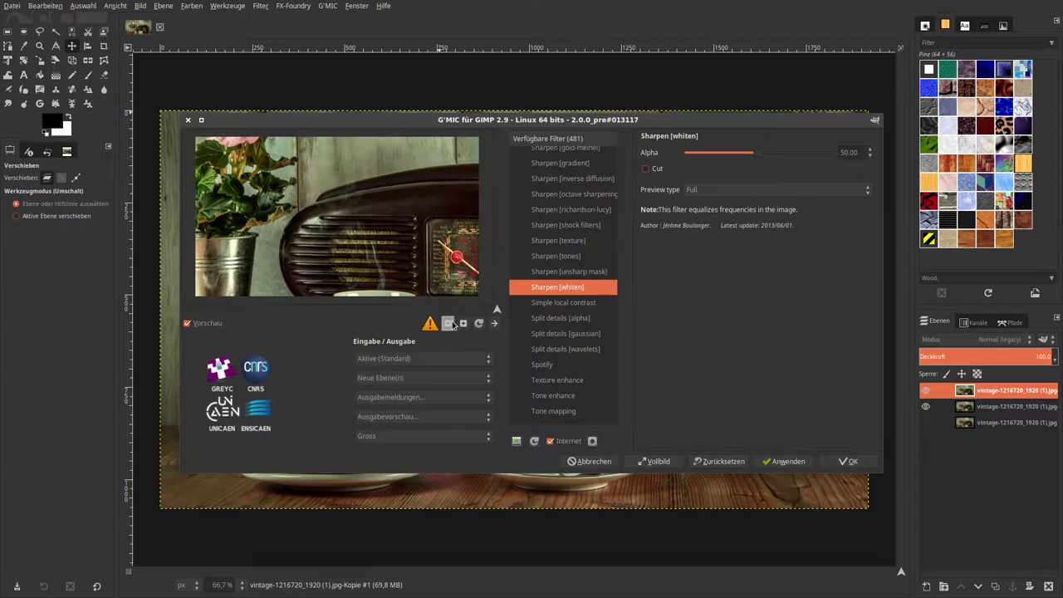
left_click(448, 323)
left_click(449, 323)
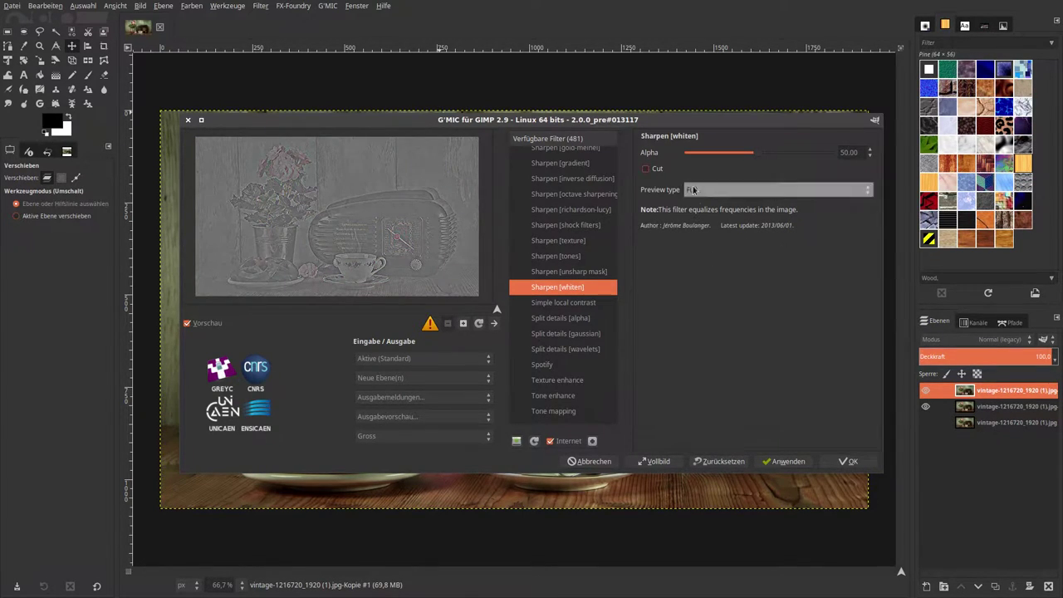
left_click(646, 169)
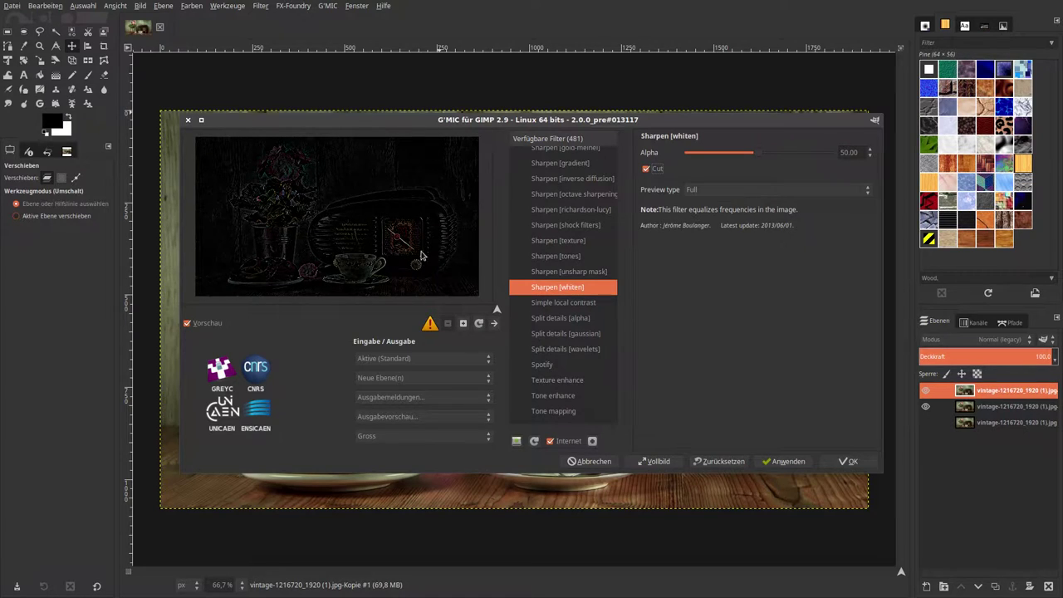
double_click(862, 152)
type("25")
key("Return")
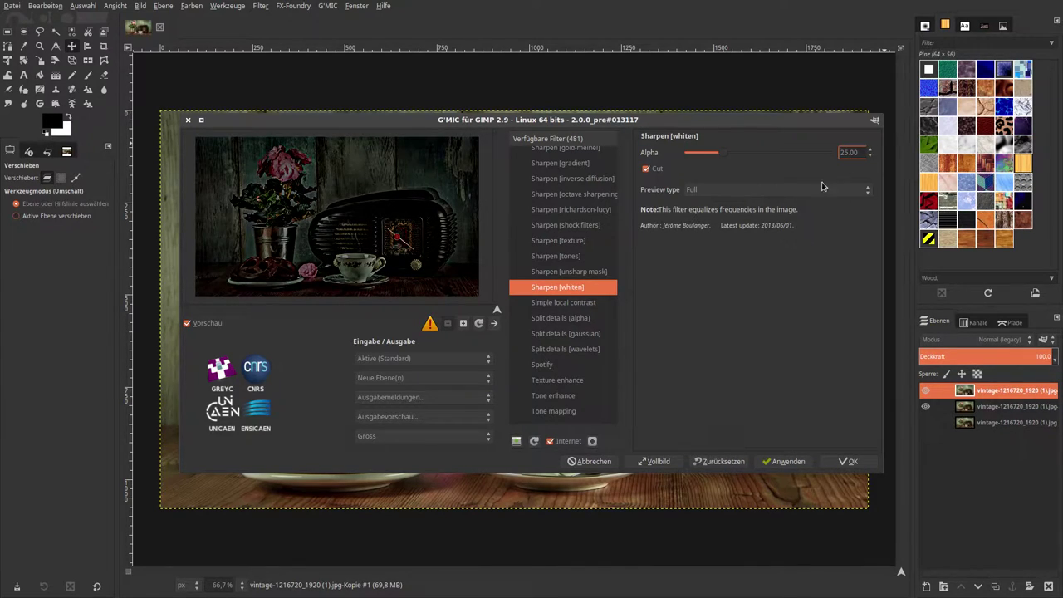
- Restore Alpha 50 with Cut on and apply Sharpen [whiten] as a new edge layer
left_click(719, 460)
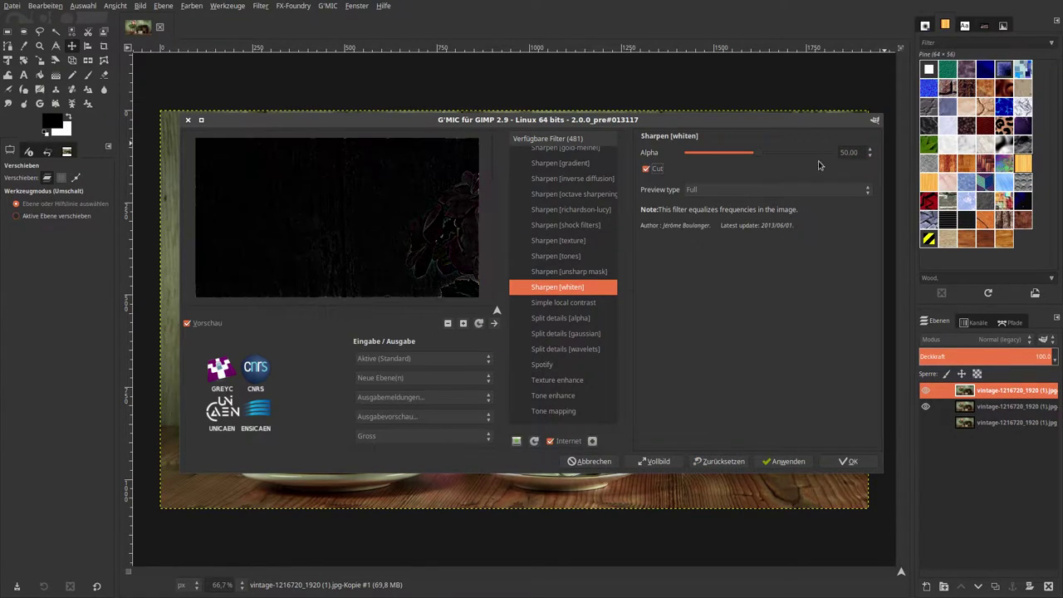
left_click(446, 323)
left_click(448, 323)
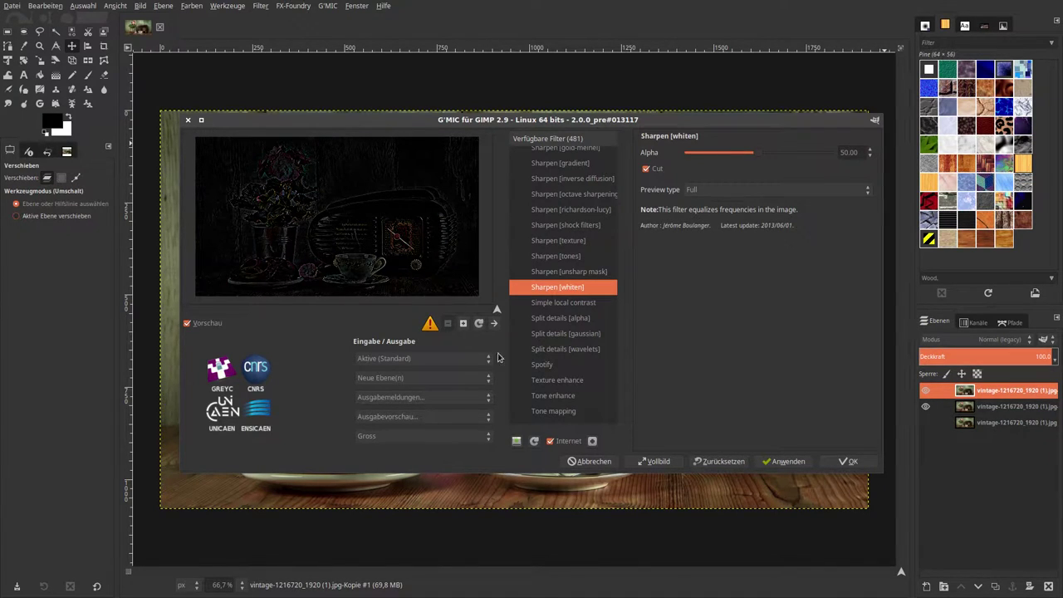
left_click(848, 461)
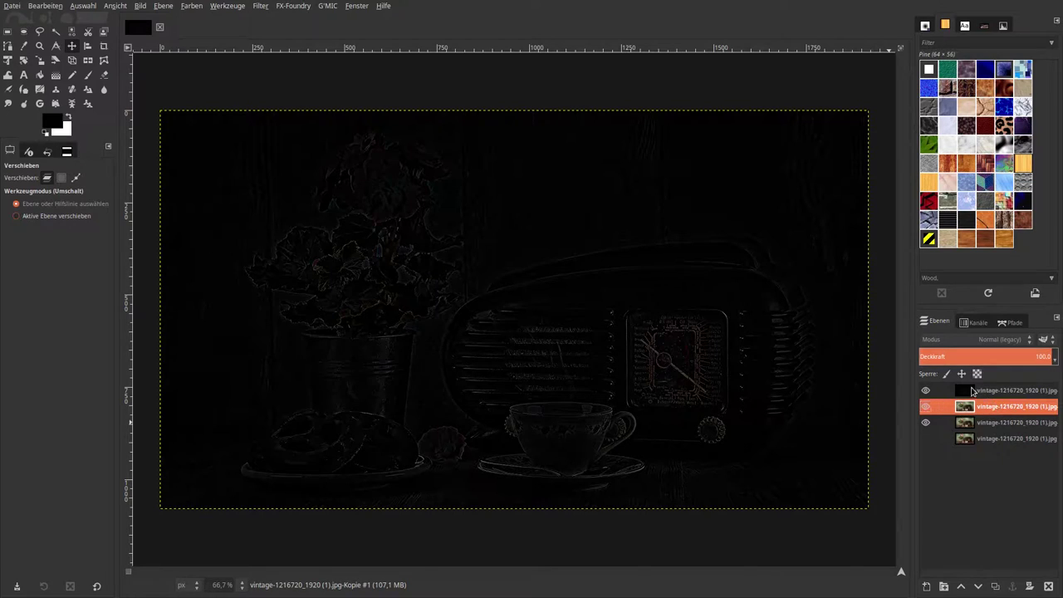
- Apply an automatic Threshold (0.070–1.000) to the top edge layer
left_click(972, 391)
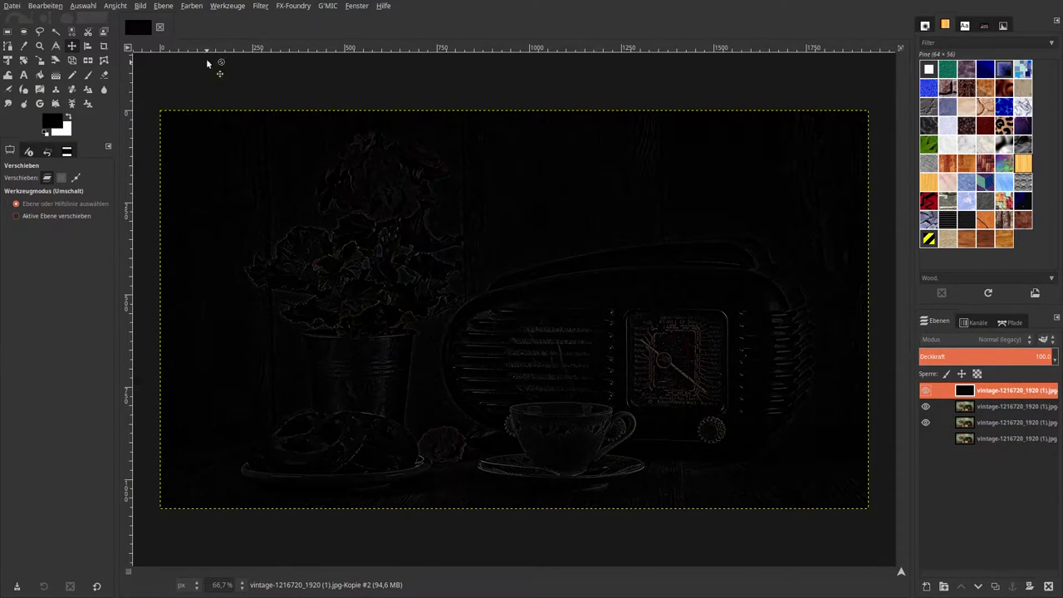
left_click(190, 7)
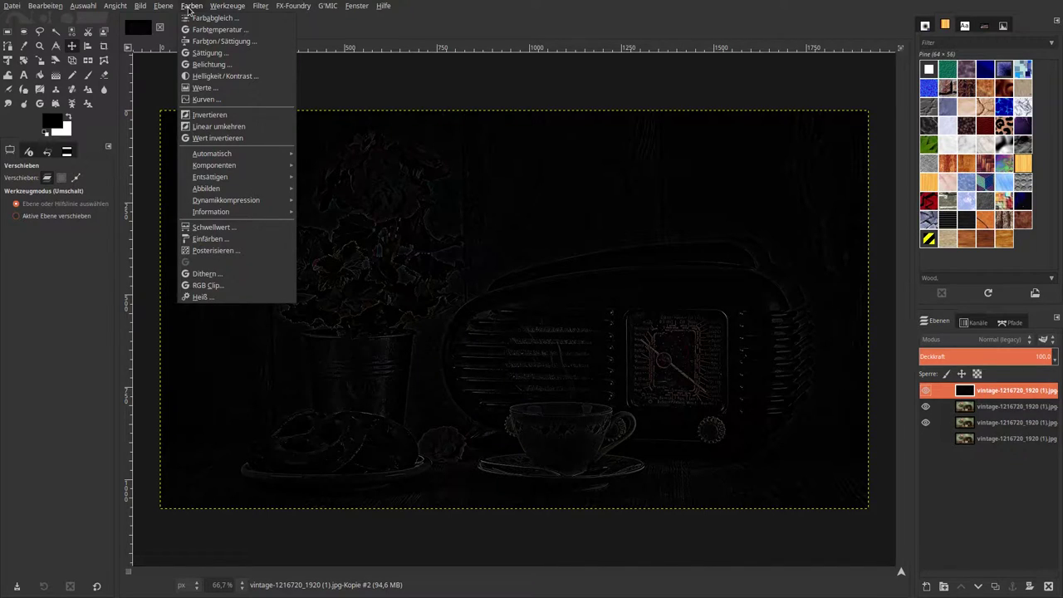
left_click(218, 227)
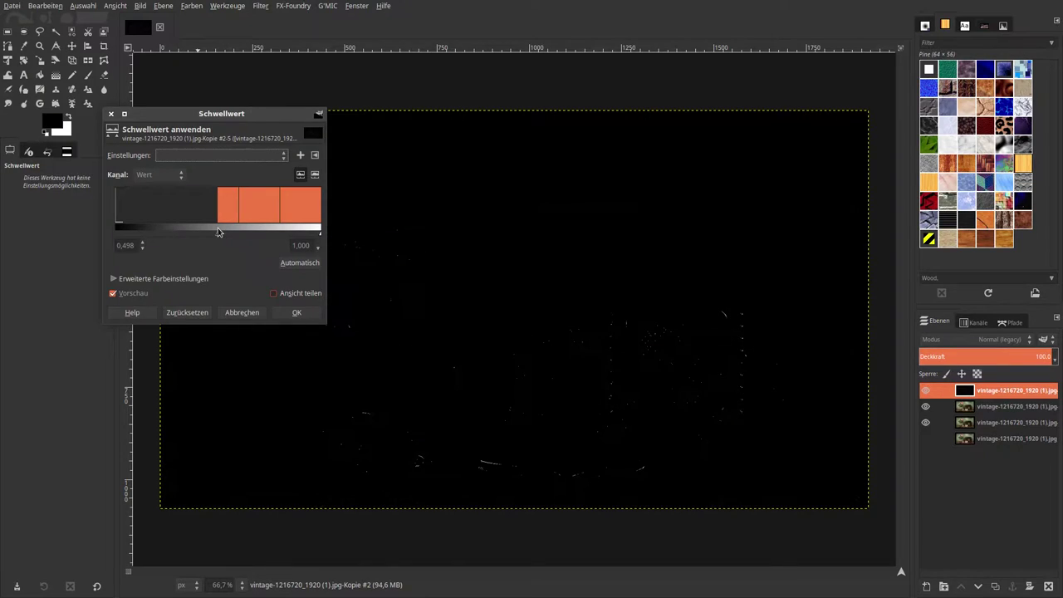
left_click(288, 264)
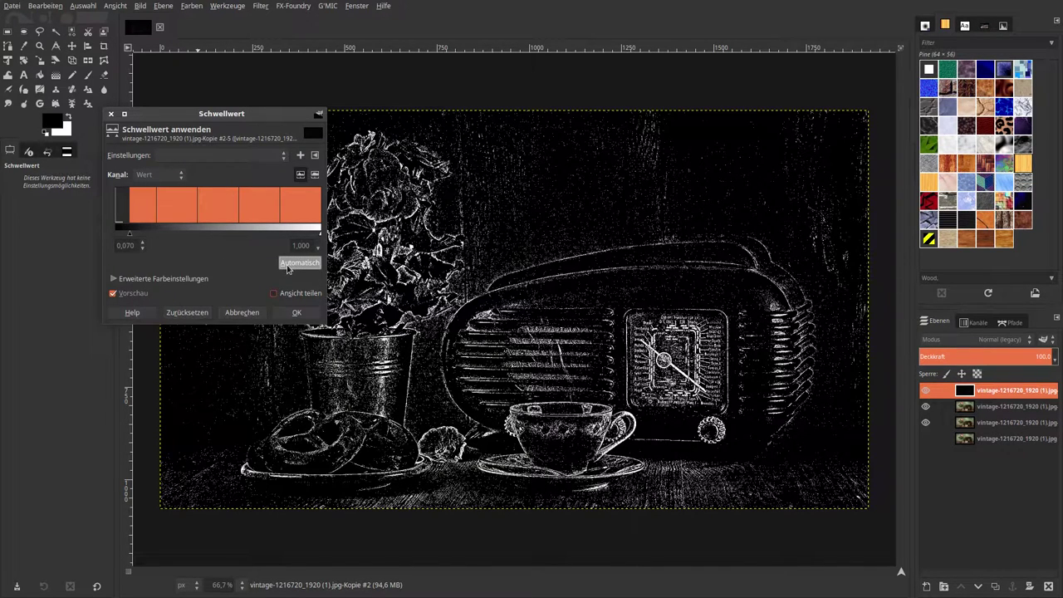
left_click(294, 312)
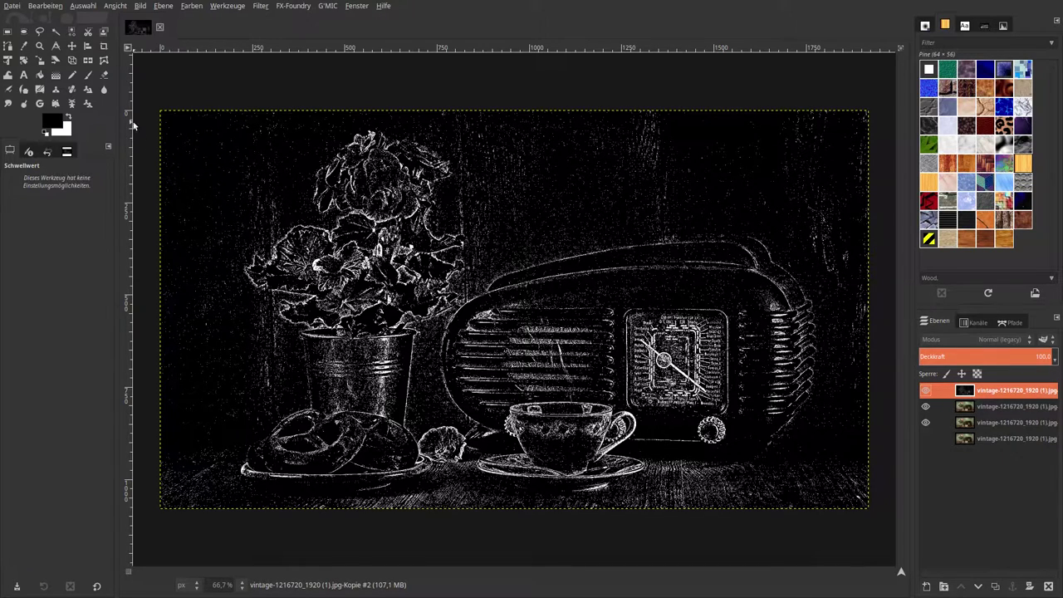
- Select all white edge pixels with Select by Color, checking at 200 % zoom
left_click(72, 34)
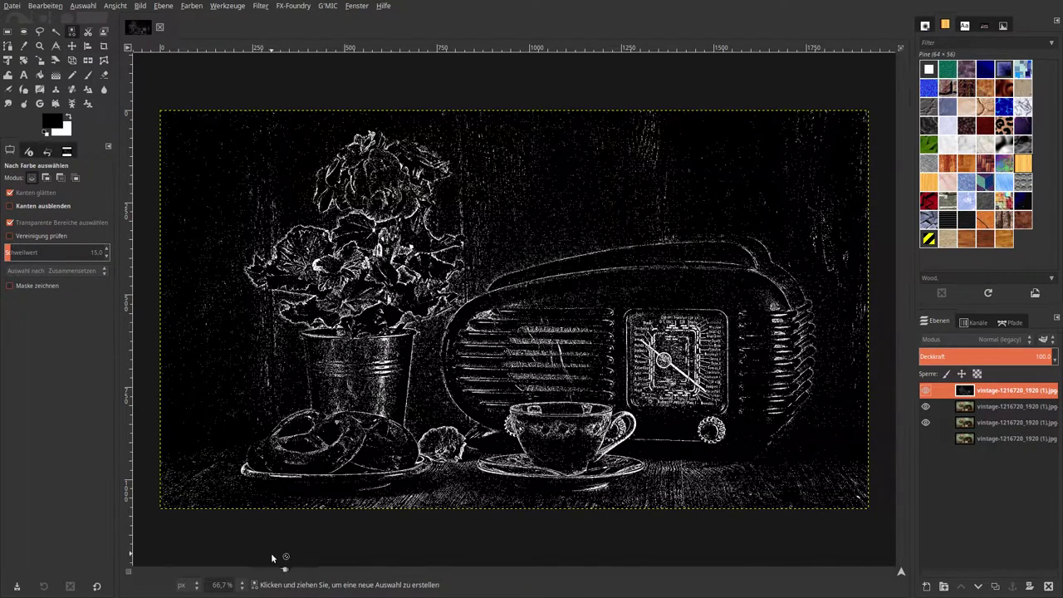
left_click(231, 579)
left_click(236, 504)
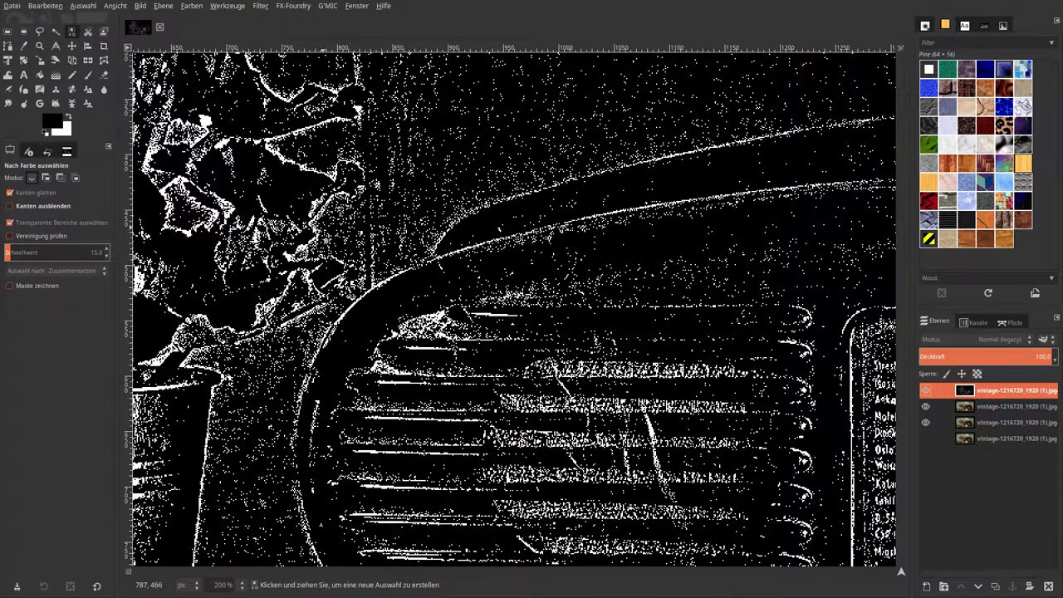
left_click(219, 153)
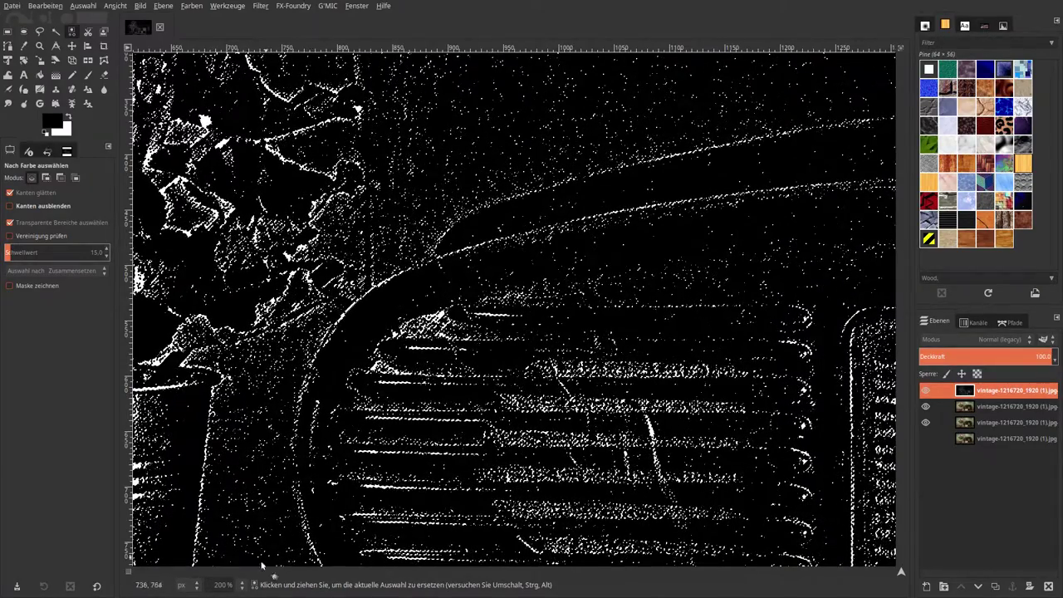
left_click(242, 585)
left_click(237, 528)
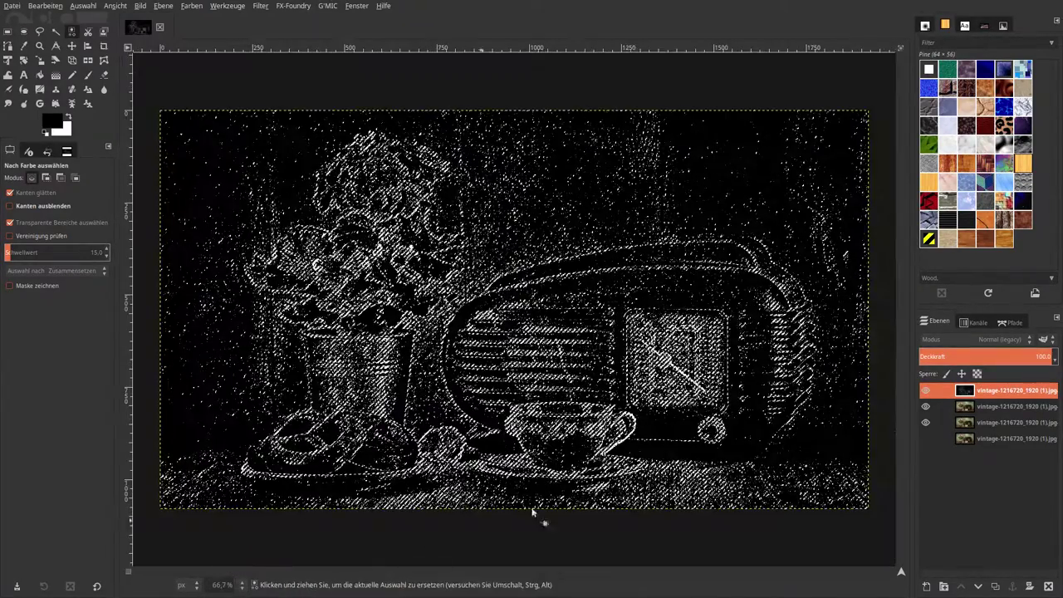
- Hide the line-art layer and make the second photo copy the active layer
left_click(926, 390)
left_click(945, 406)
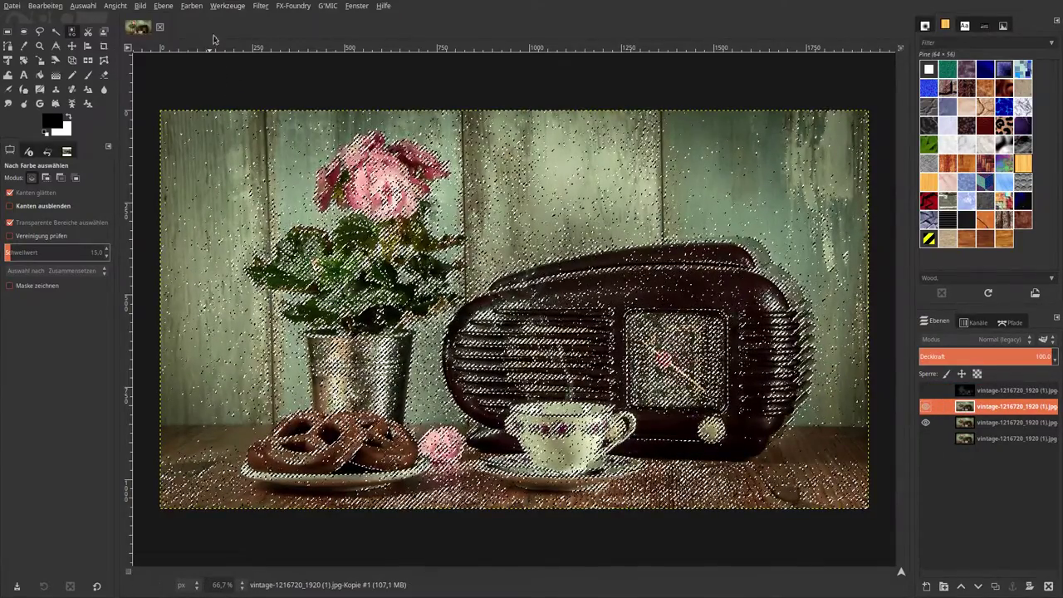
left_click(260, 6)
mouse_move(282, 80)
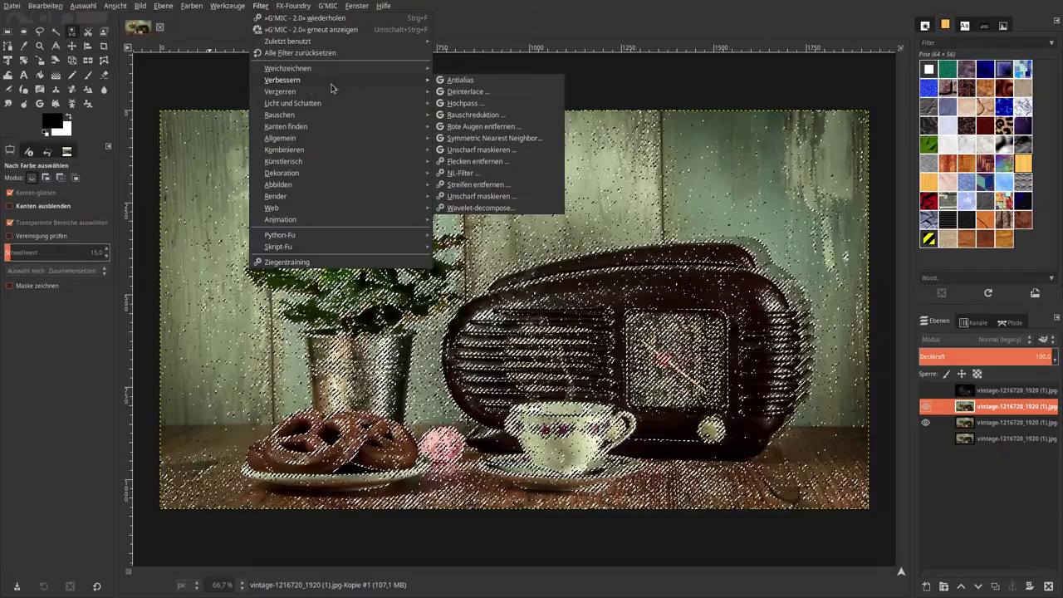
- Apply Unsharp Mask (Standard Deviation 0.550, Scale 4.000) to the edges, then undo and redo to compare
left_click(472, 150)
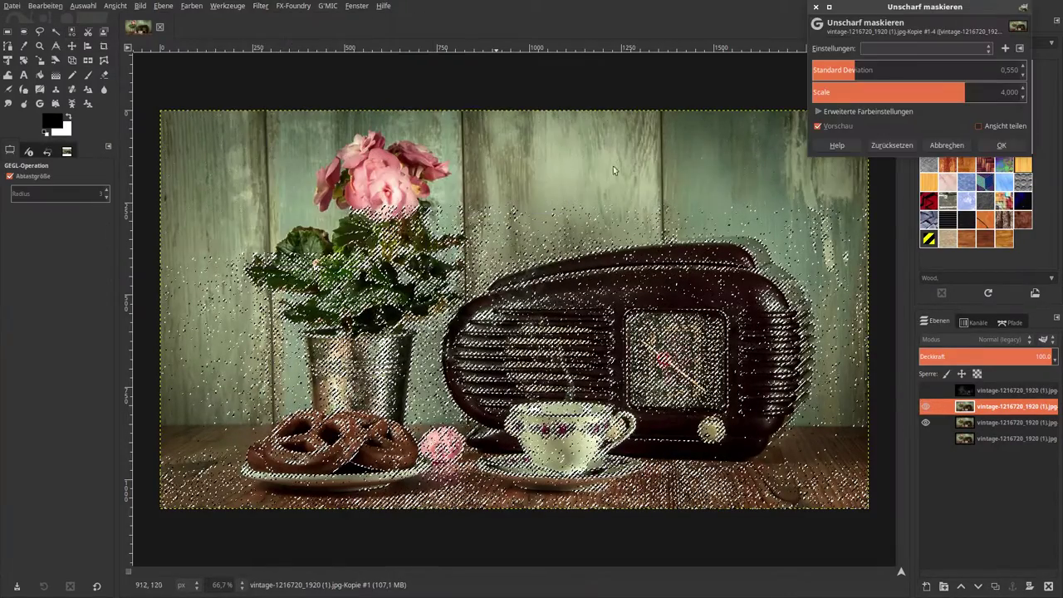
left_click(1002, 146)
key("ctrl+z")
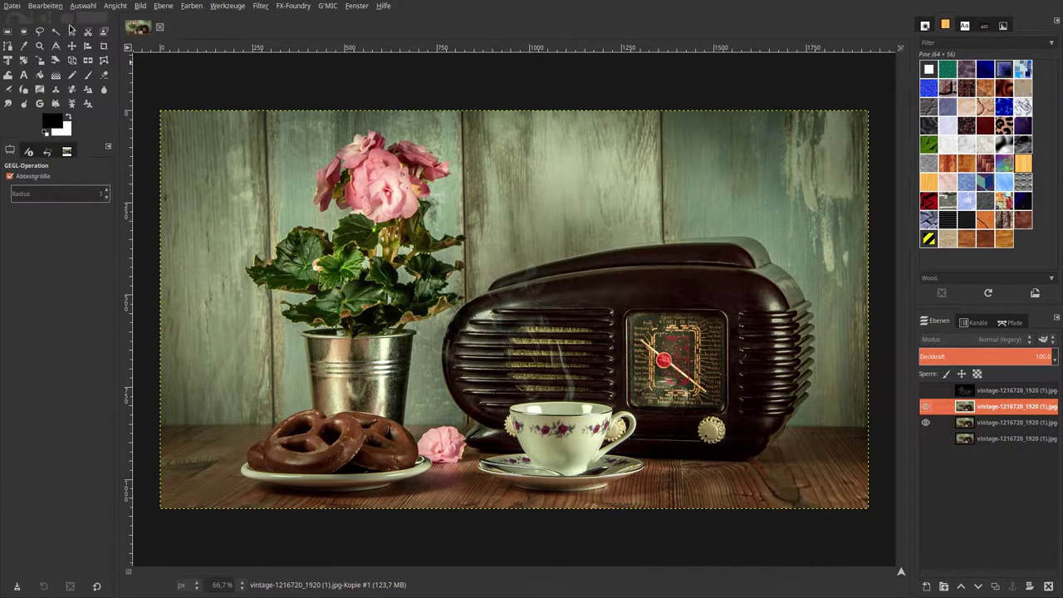
left_click(50, 8)
key("Escape")
left_click(48, 8)
left_click(67, 31)
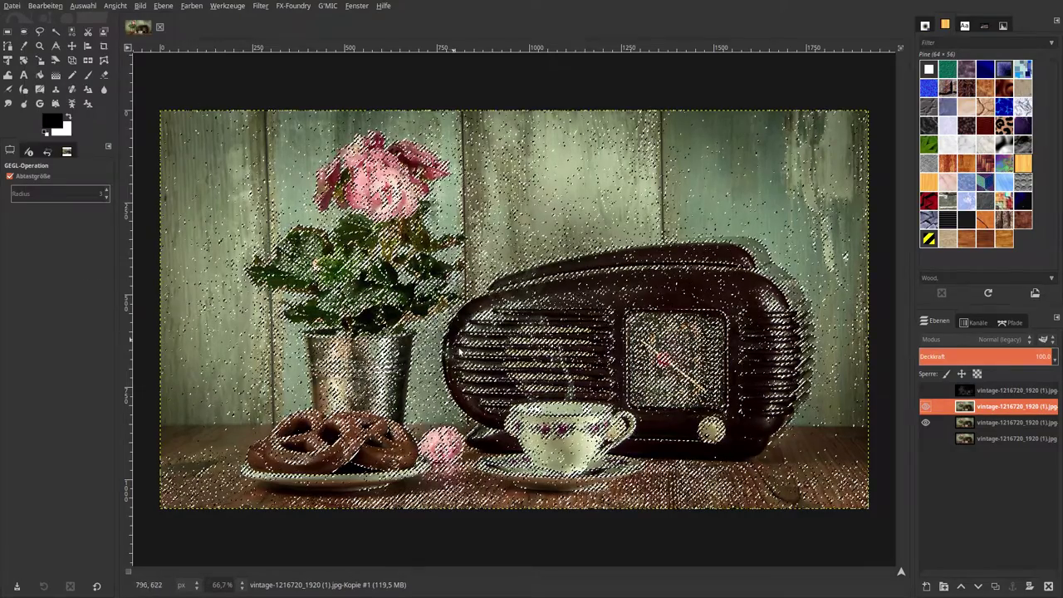
- Repeat the last Unsharp Mask on the edges, then clear and restore the edge selection
left_click(260, 6)
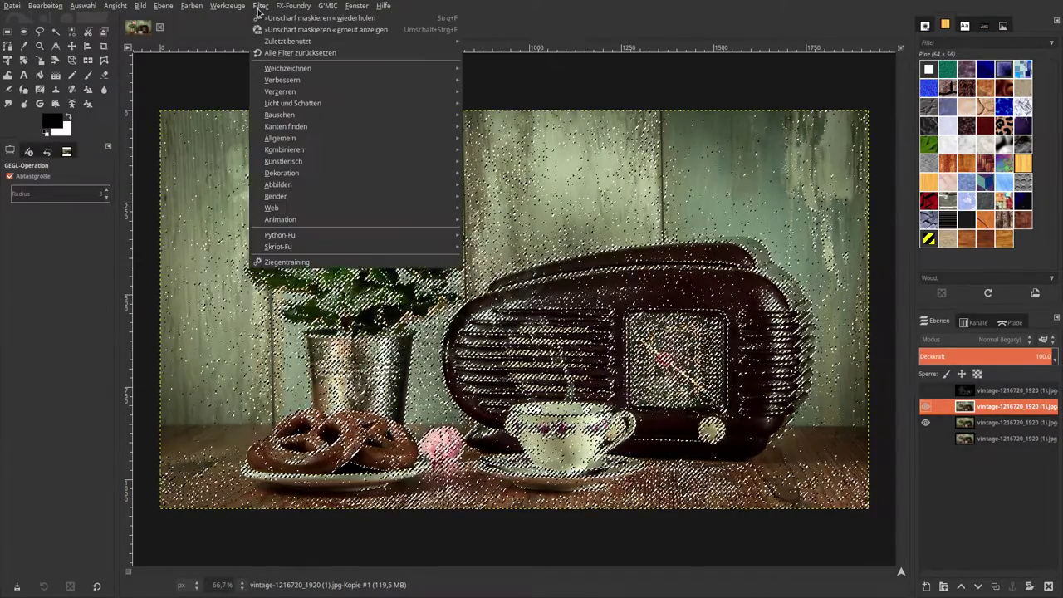
left_click(283, 18)
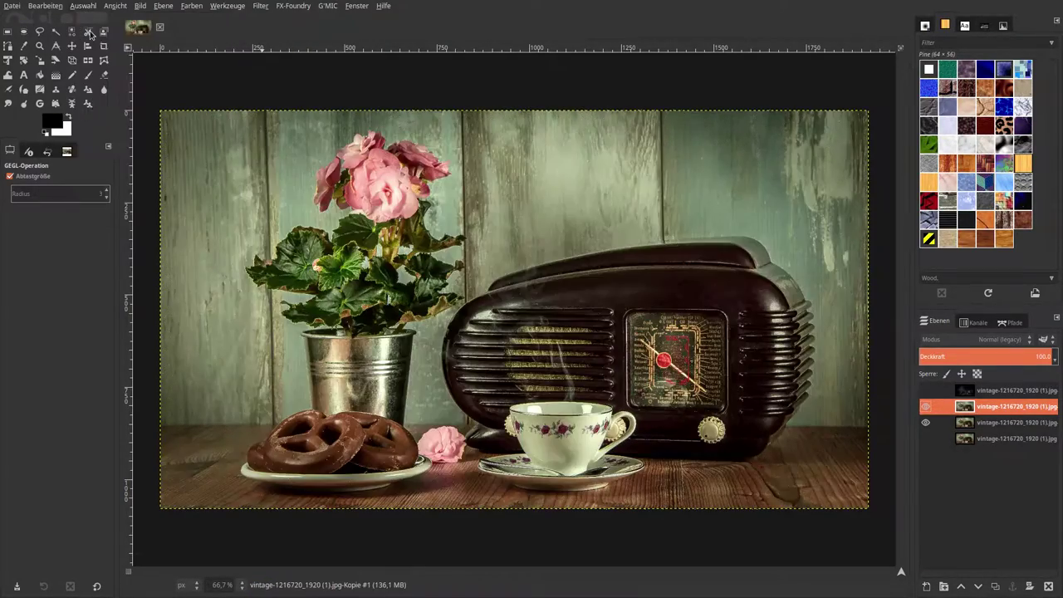
left_click(925, 407)
left_click(49, 6)
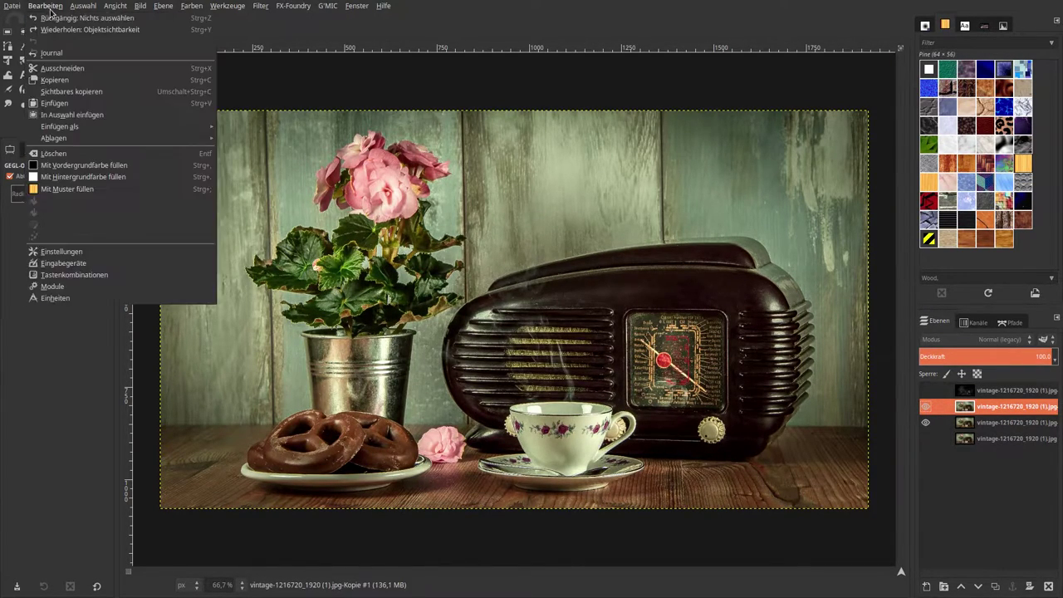
left_click(51, 18)
- Apply Unsharp Mask again at Standard Deviation 0.550 and Scale 4.000
left_click(260, 5)
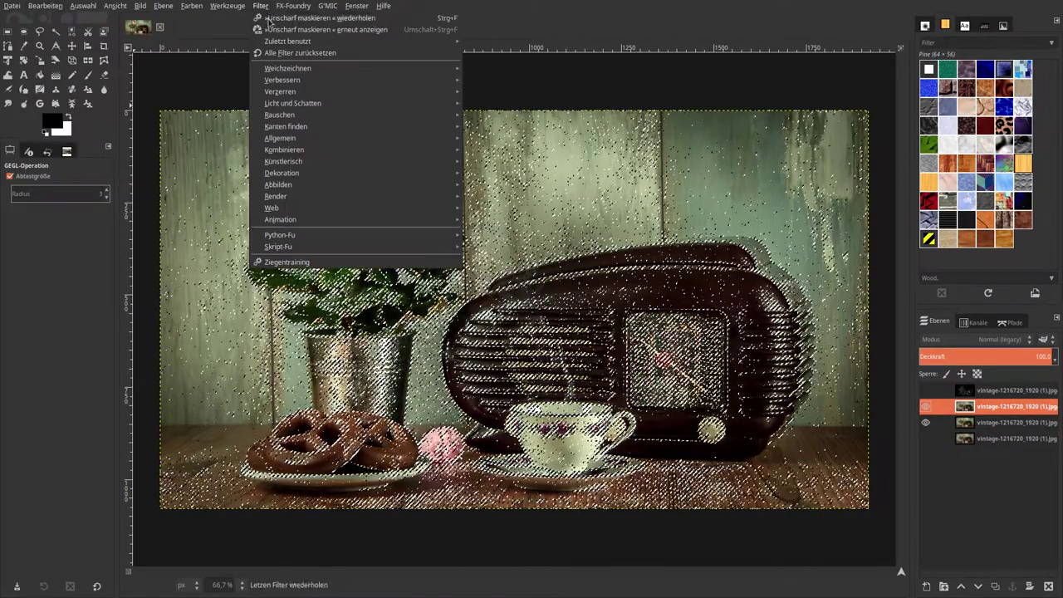
mouse_move(283, 80)
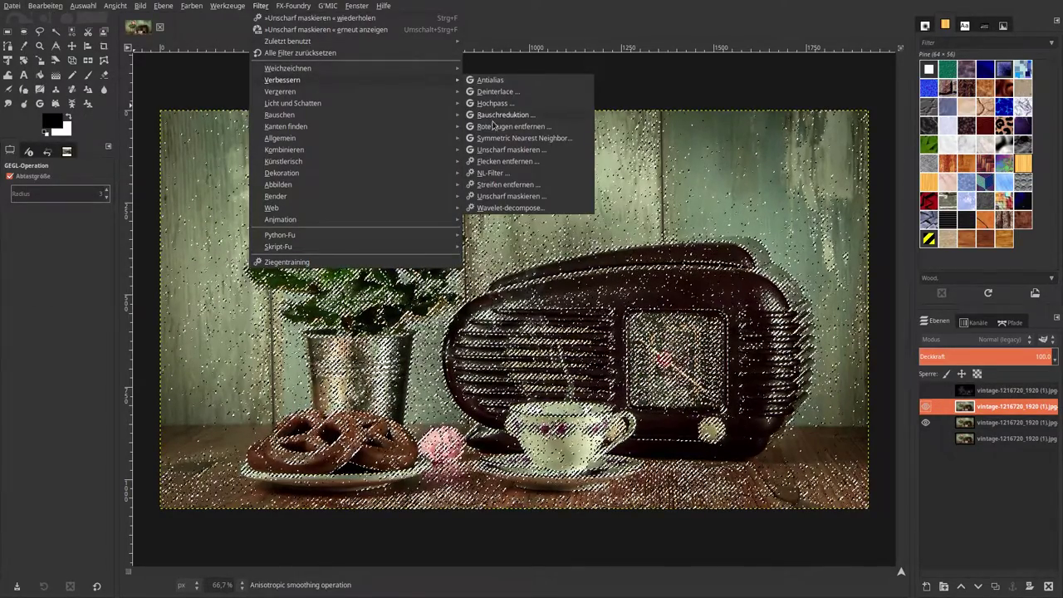
left_click(502, 149)
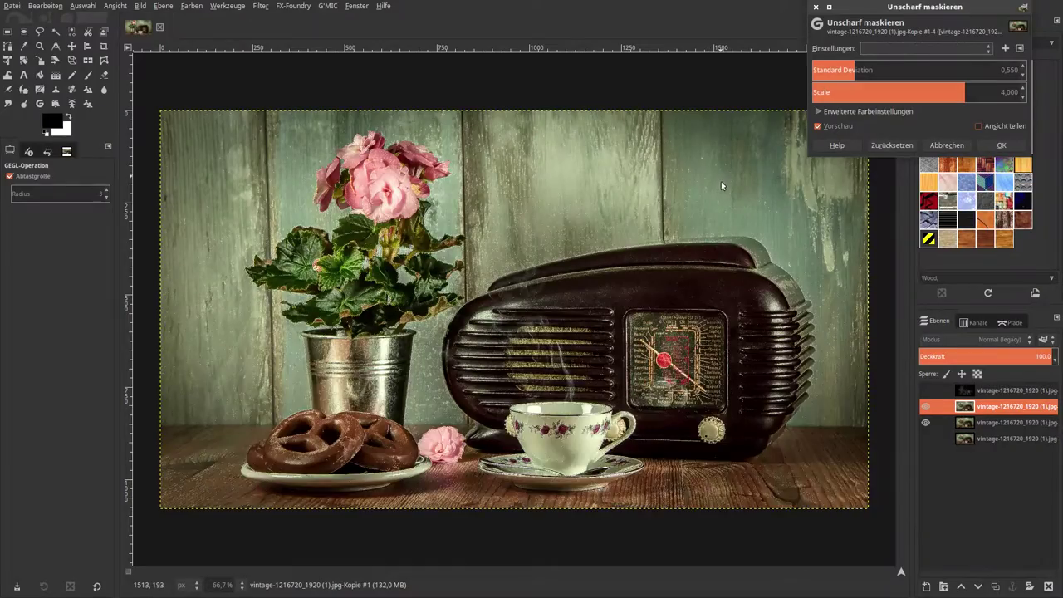
key("Return")
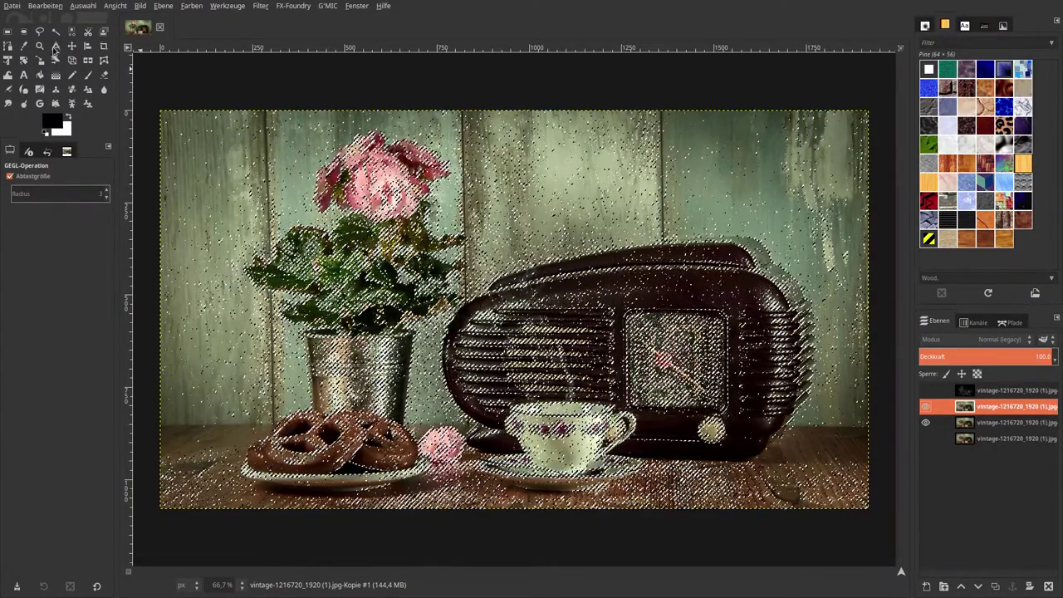
left_click(62, 11)
key("Escape")
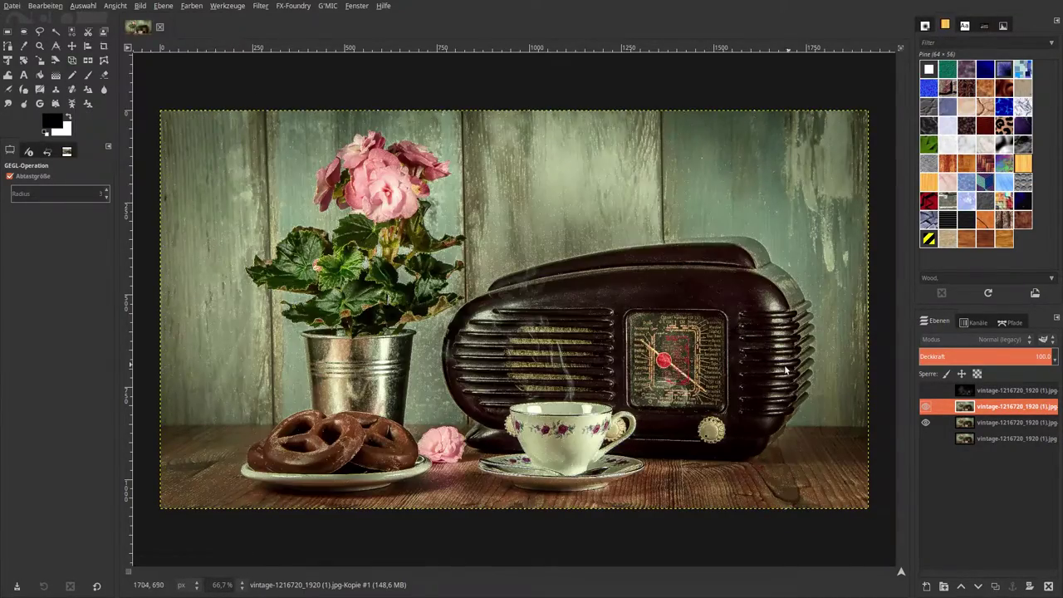
- Undo the extra Unsharp Mask sharpening pass
left_click(926, 406)
left_click(44, 8)
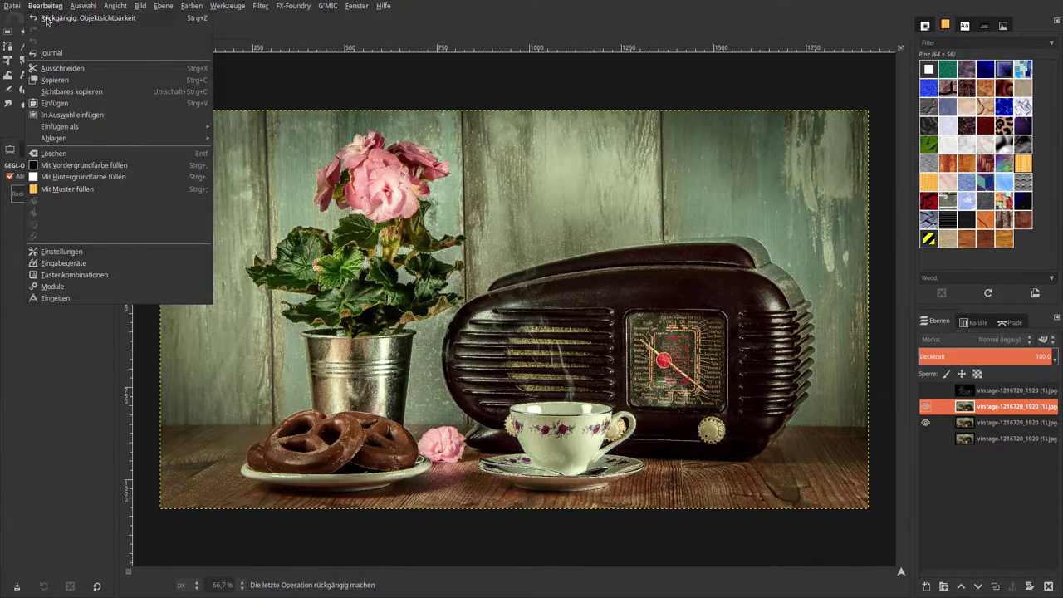
key("Escape")
left_click(46, 6)
left_click(50, 17)
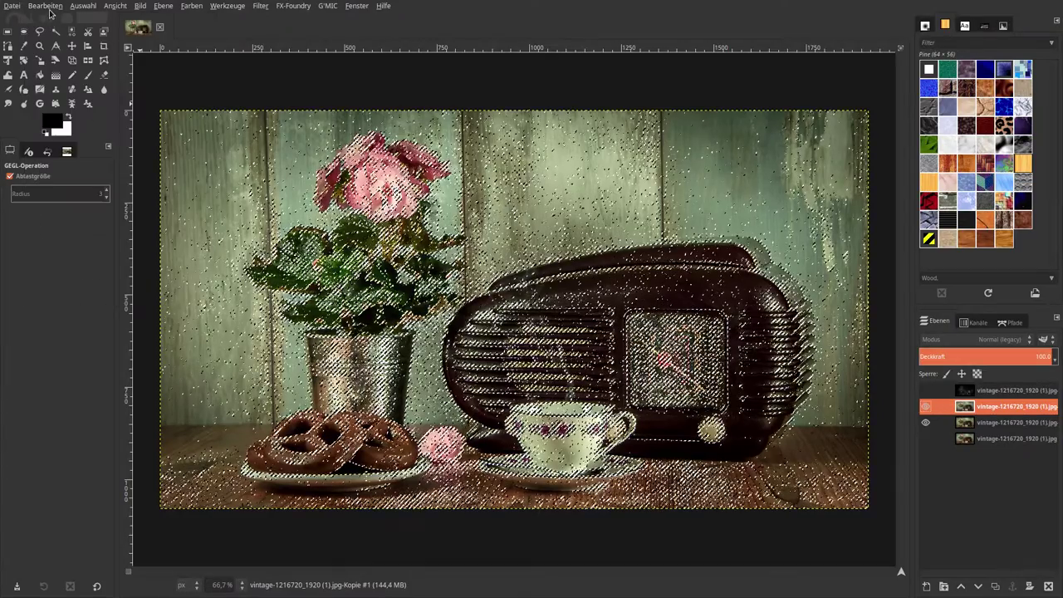
left_click(50, 7)
left_click(49, 18)
left_click(45, 7)
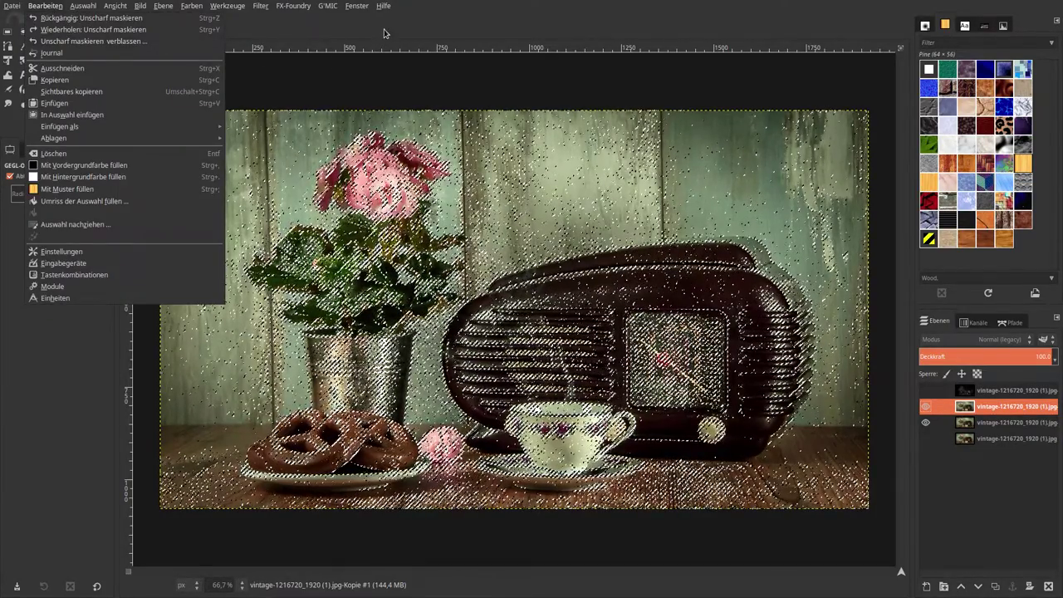
left_click(45, 6)
- Clear the edge selection and inspect the photo at 200 %, then at 66.7 %
left_click(83, 5)
left_click(91, 32)
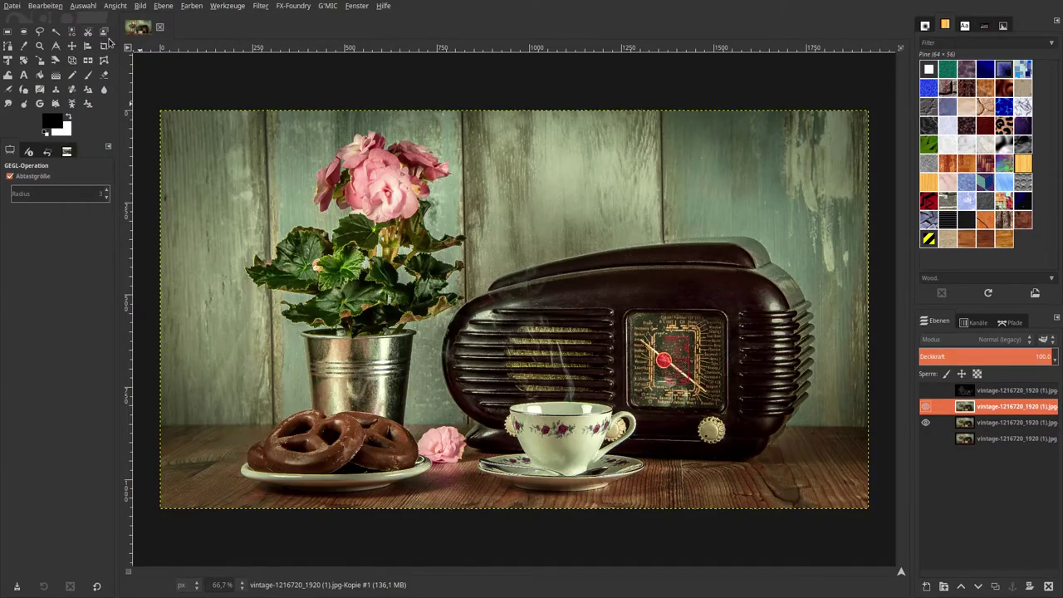
left_click(242, 585)
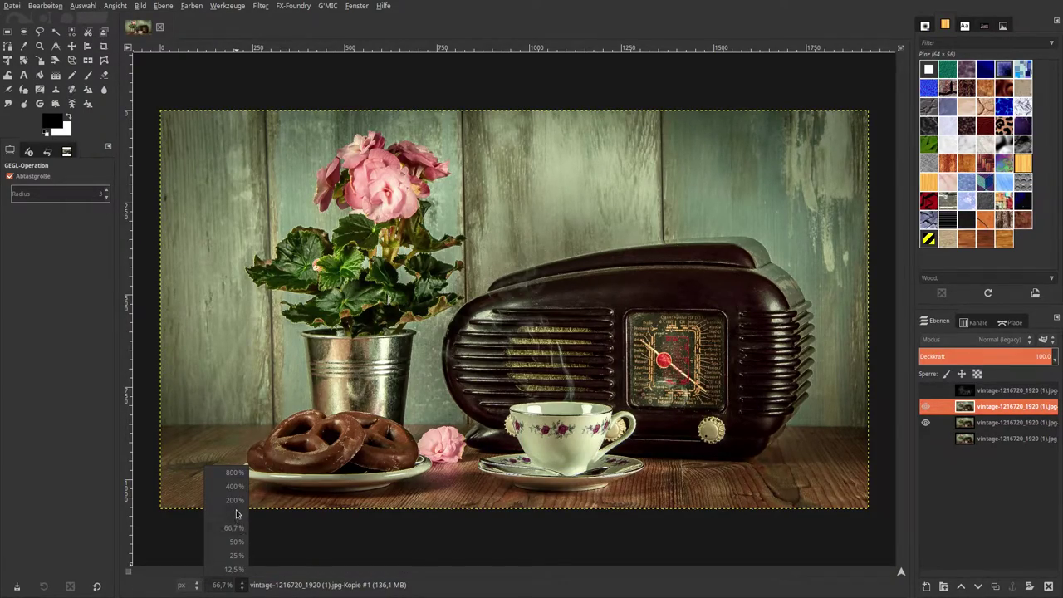
left_click(238, 506)
scroll(511, 425, "down", 5)
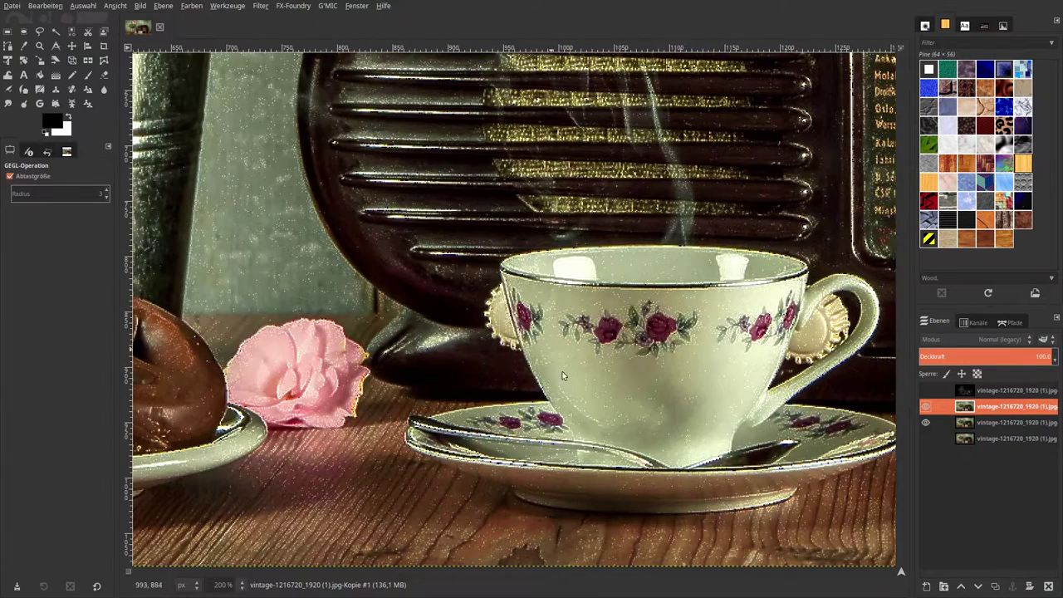
left_click(241, 584)
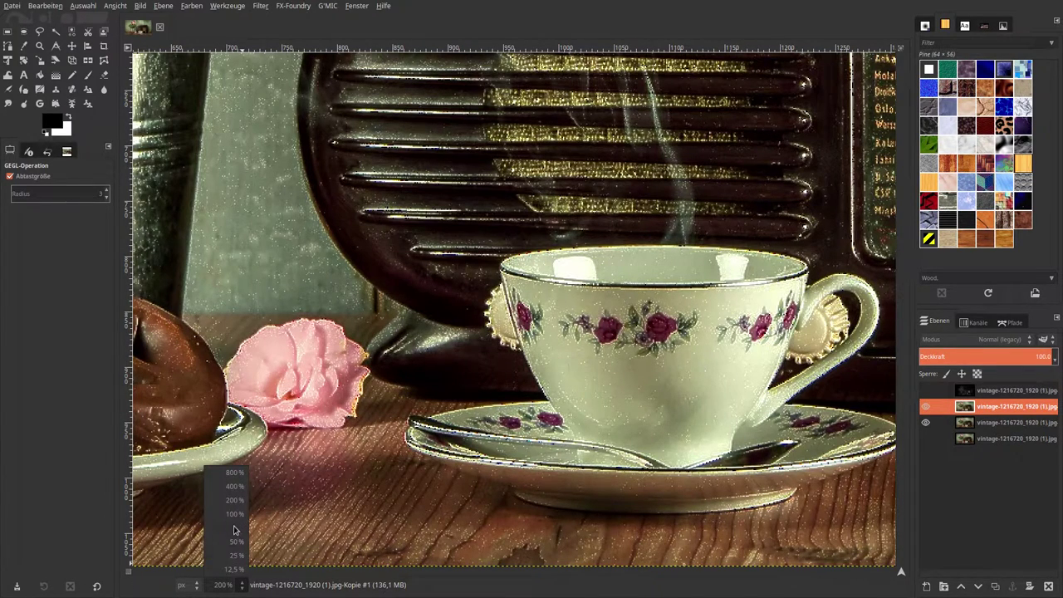
left_click(236, 532)
- Toggle the working layer's visibility repeatedly to compare it against the original
left_click(926, 407)
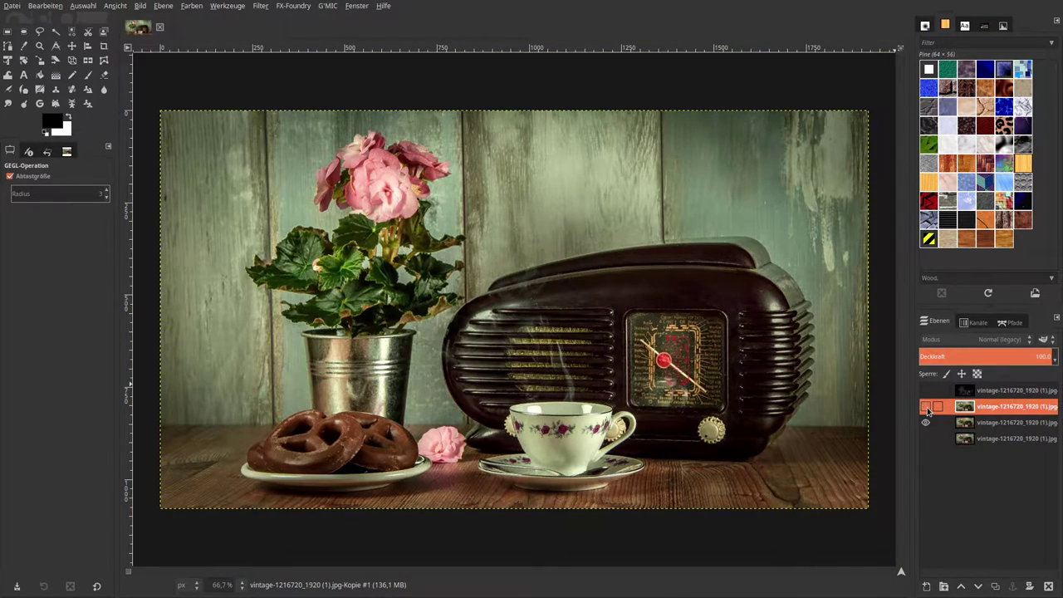
left_click(926, 407)
left_click(926, 407)
left_click(926, 407)
left_click(926, 407)
left_click(926, 407)
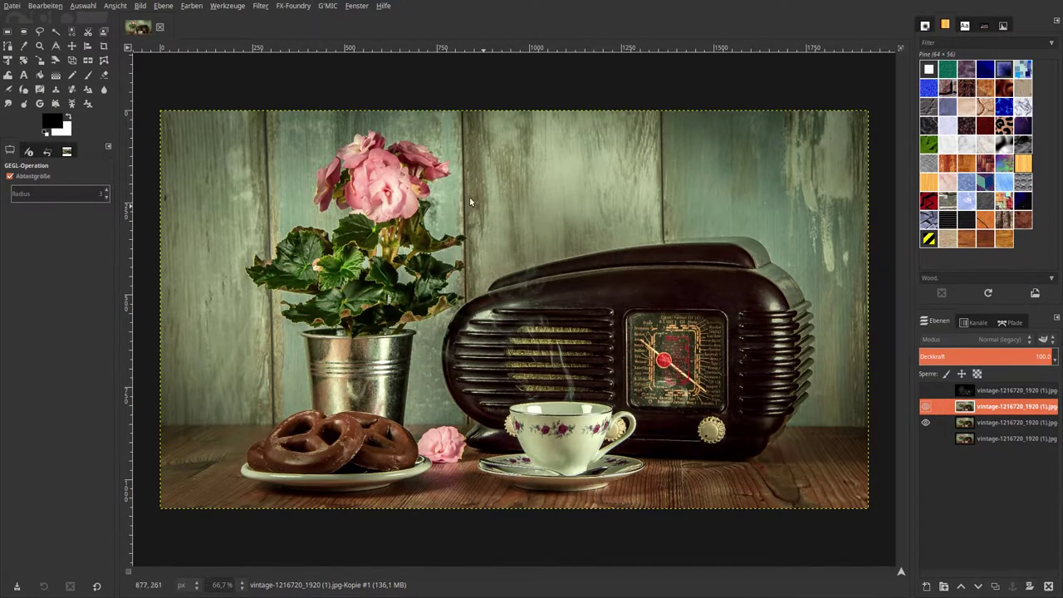
left_click(260, 6)
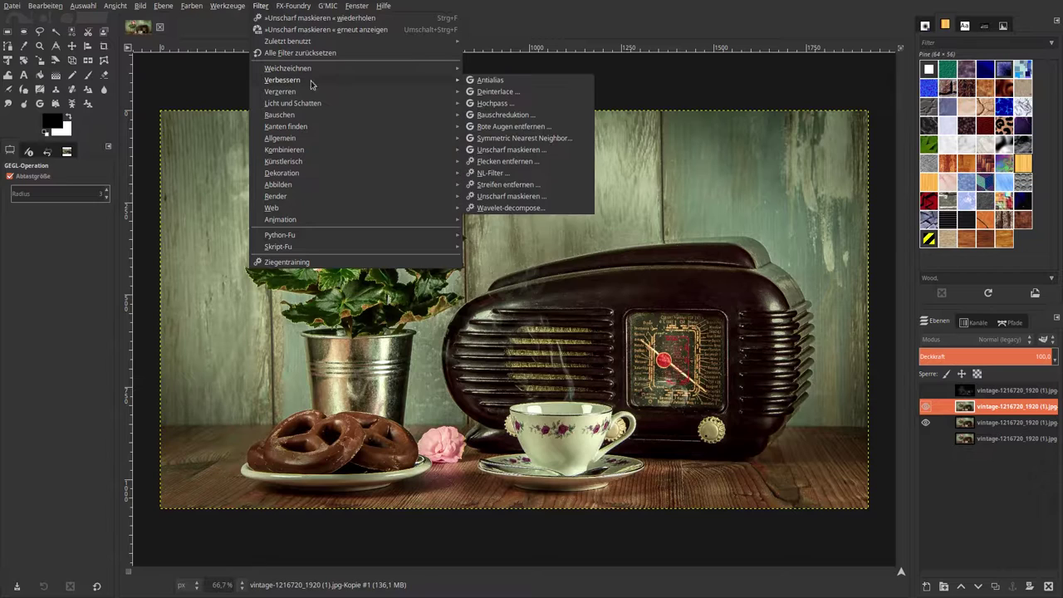
mouse_move(282, 80)
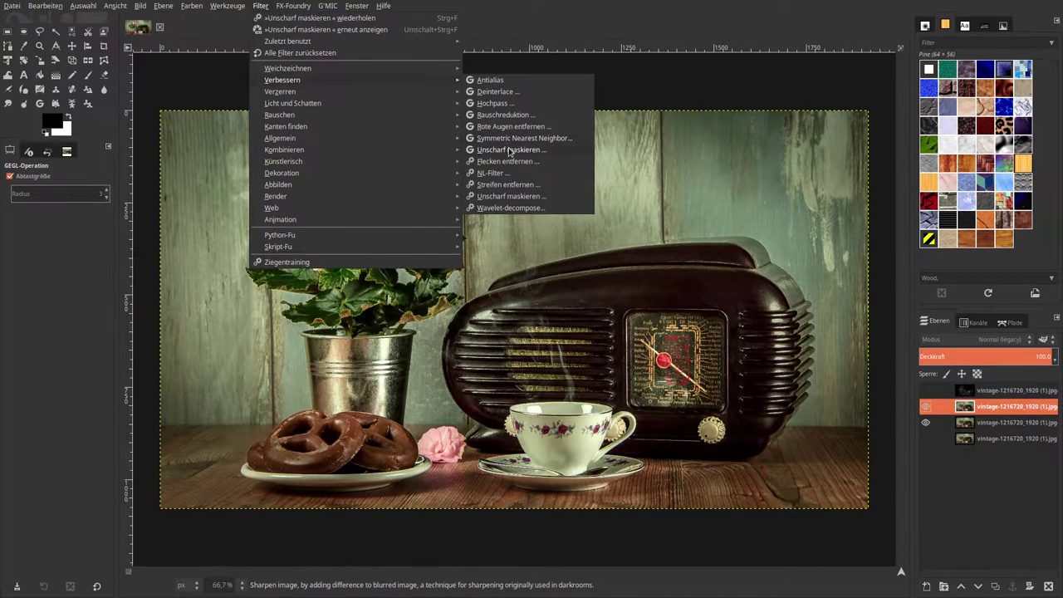
- Run Unsharp Mask on the whole photo with Standard Deviation 0,25 and Scale 4.000
left_click(510, 150)
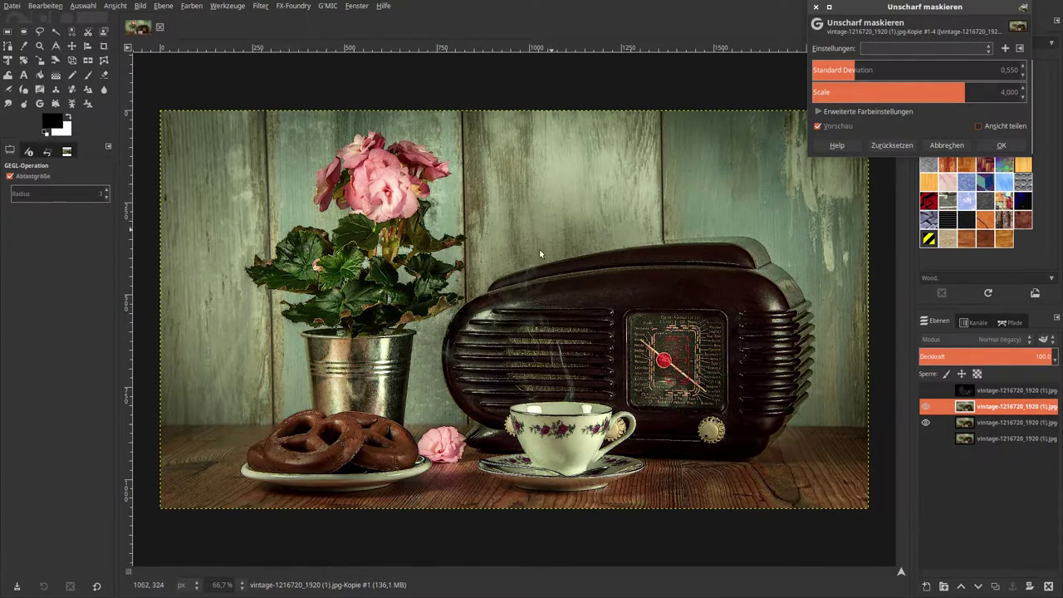
double_click(1014, 72)
type("0,25")
key("Return")
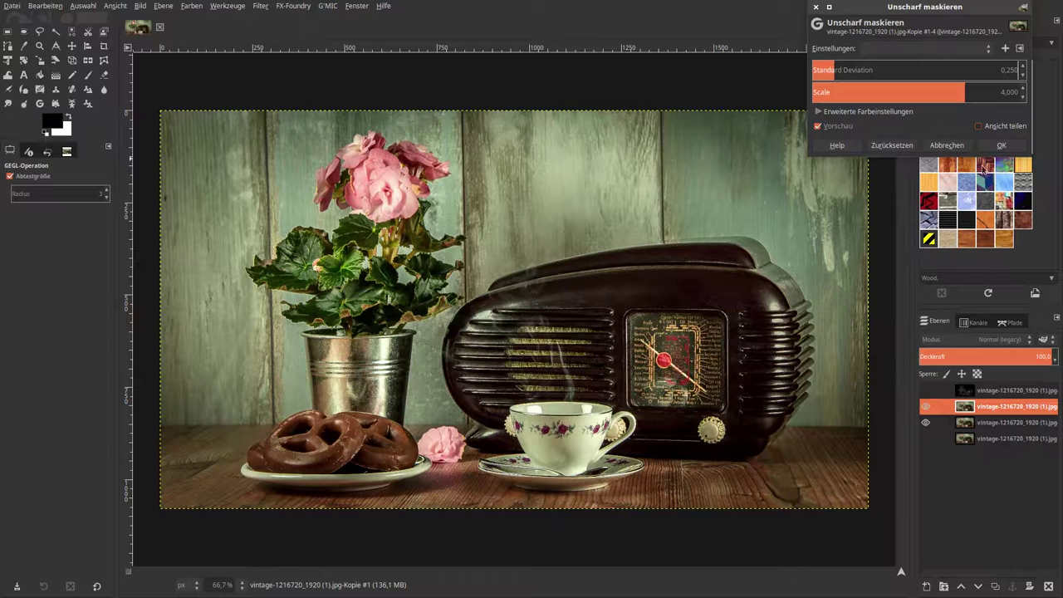
left_click(1001, 146)
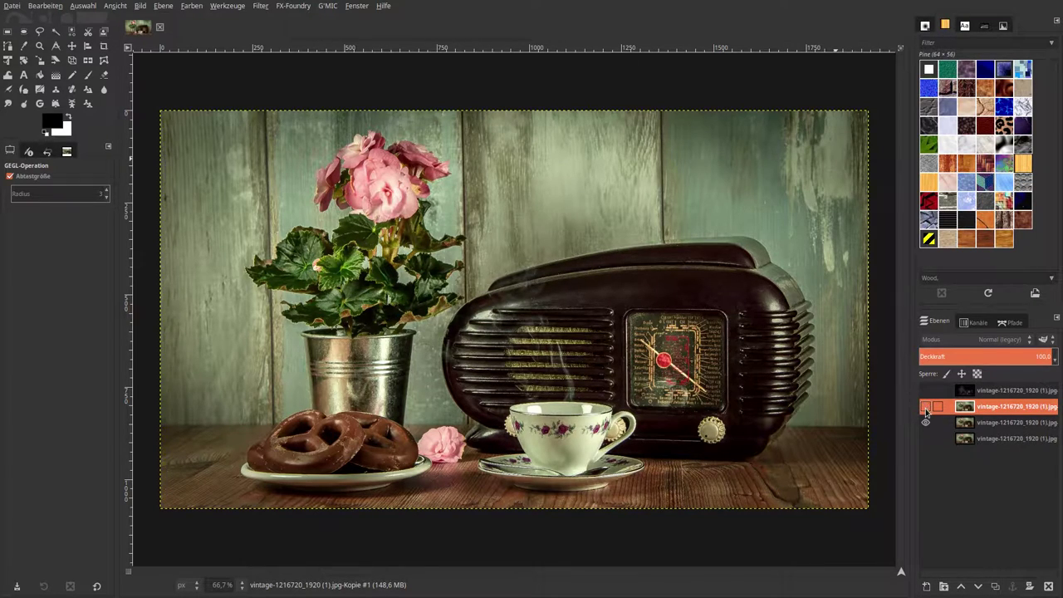
left_click(926, 408)
left_click(926, 408)
left_click(927, 408)
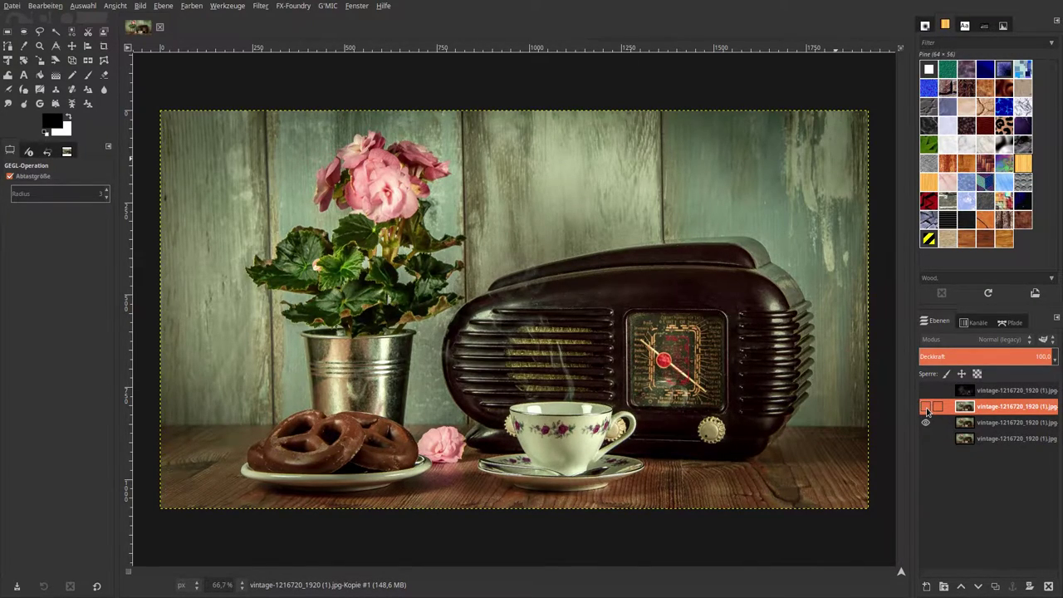
left_click(926, 408)
left_click(927, 408)
left_click(927, 408)
left_click(927, 408)
left_click(926, 408)
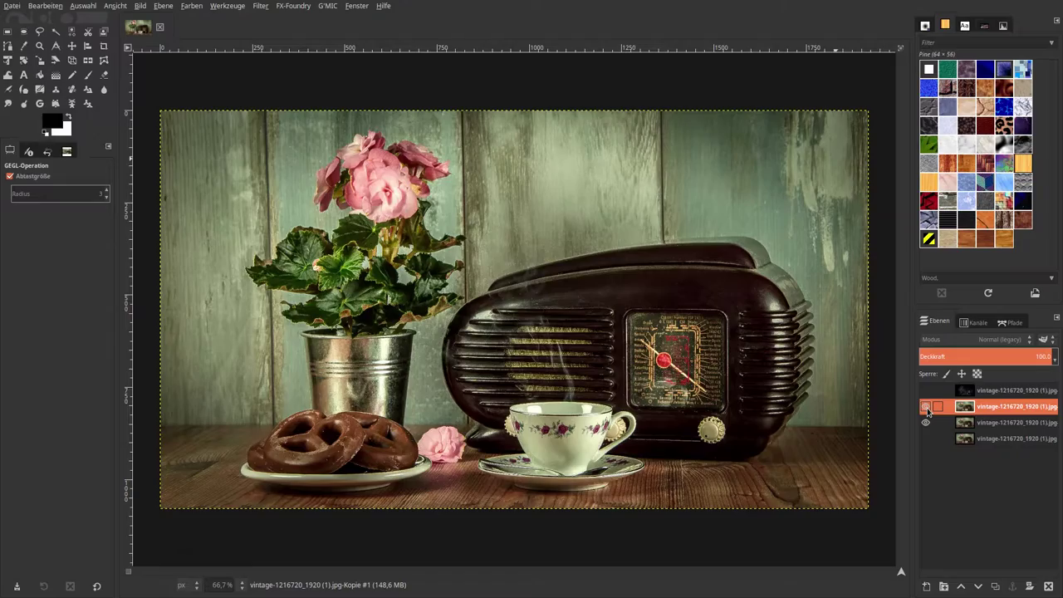